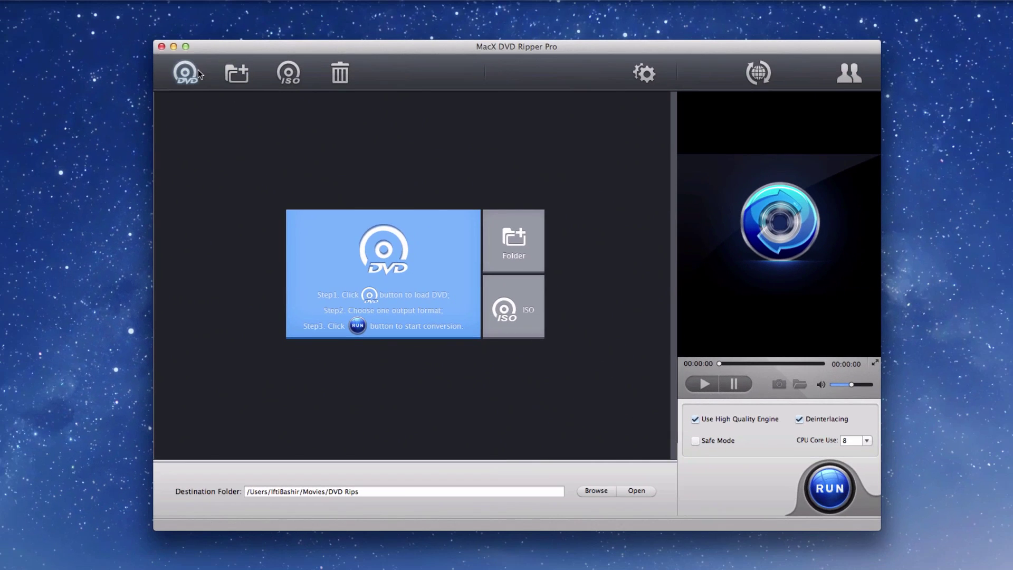
Load the detected VICTORIOUS_FREAK_D2 disc from the DVD source chooser.
{"action": "left_click", "coordinate": [199, 71]}
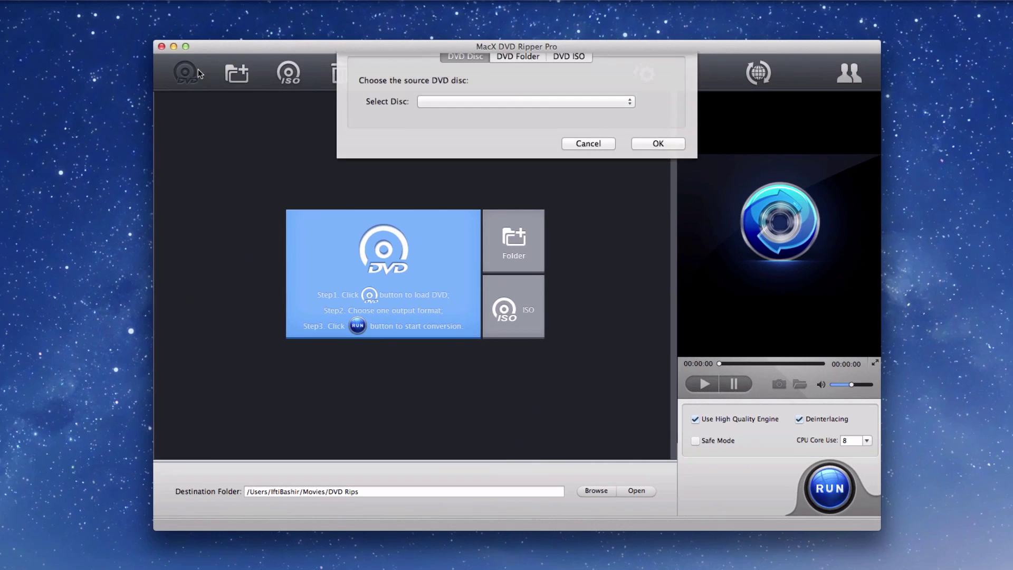
{"action": "left_click", "coordinate": [658, 159]}
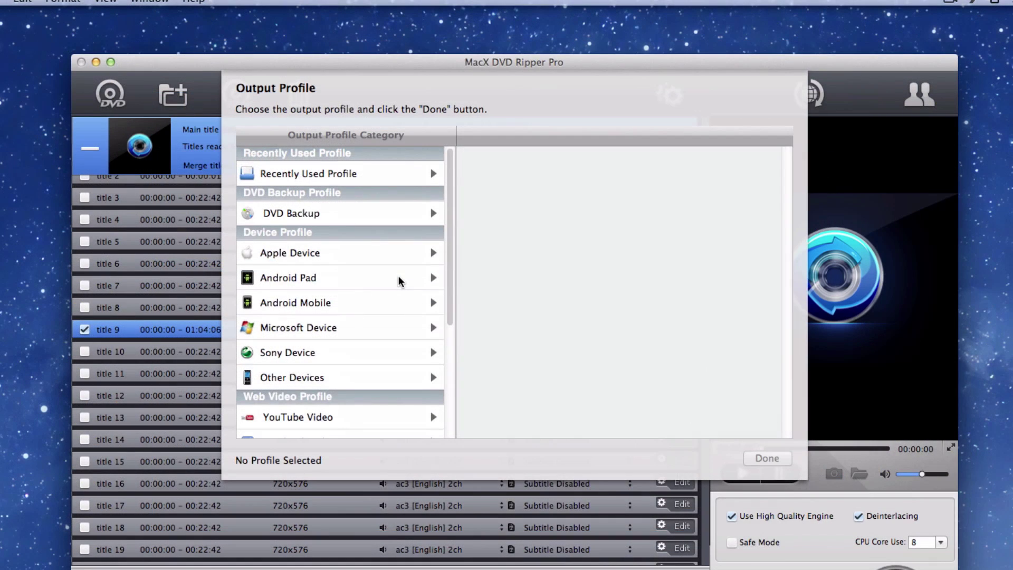
{"action": "scroll", "coordinate": [399, 281], "scroll_direction": "down", "scroll_amount": 10}
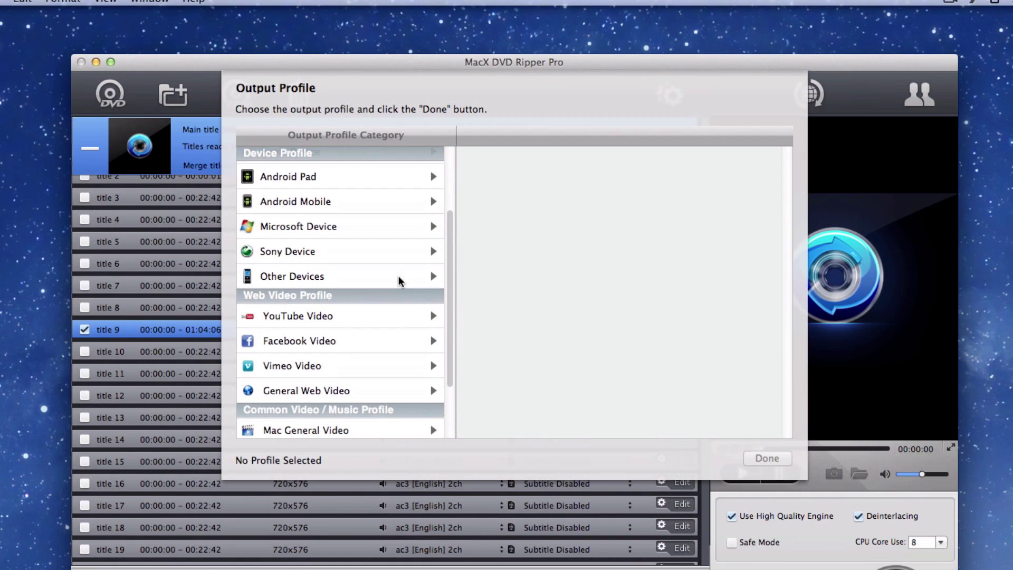
{"action": "scroll", "coordinate": [400, 281], "scroll_direction": "up", "scroll_amount": 10}
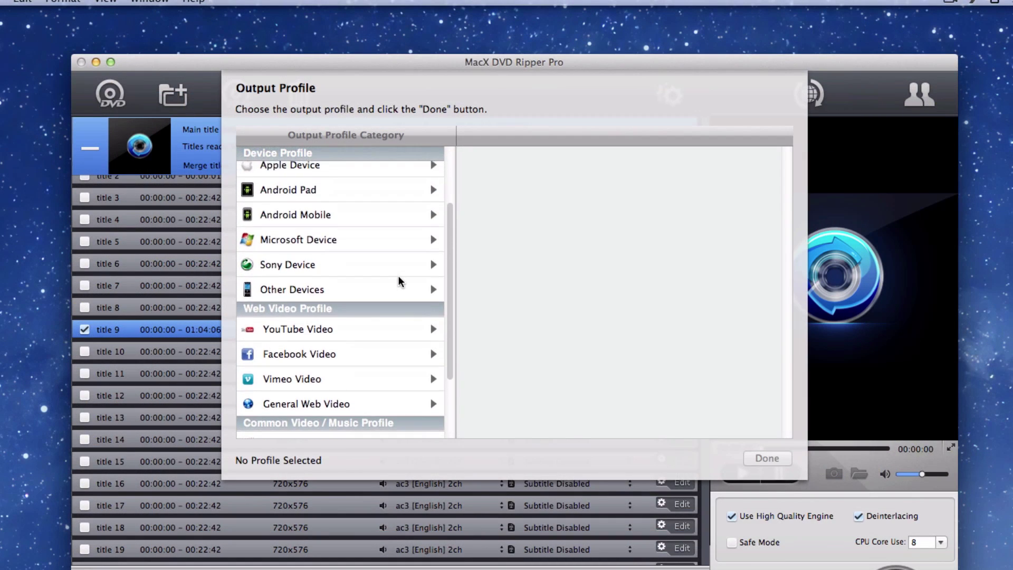
{"action": "left_click", "coordinate": [400, 254]}
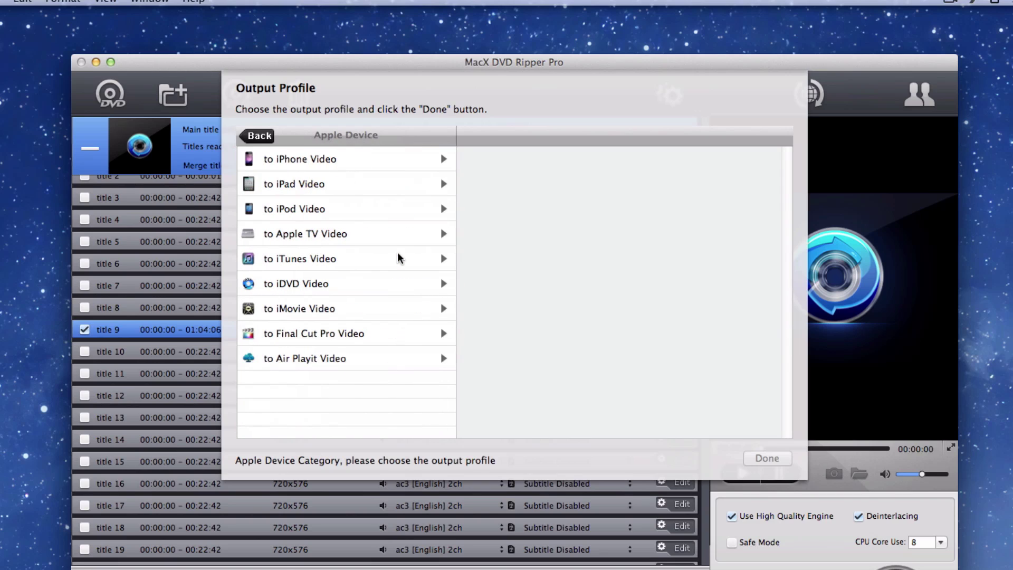
{"action": "left_click", "coordinate": [364, 158]}
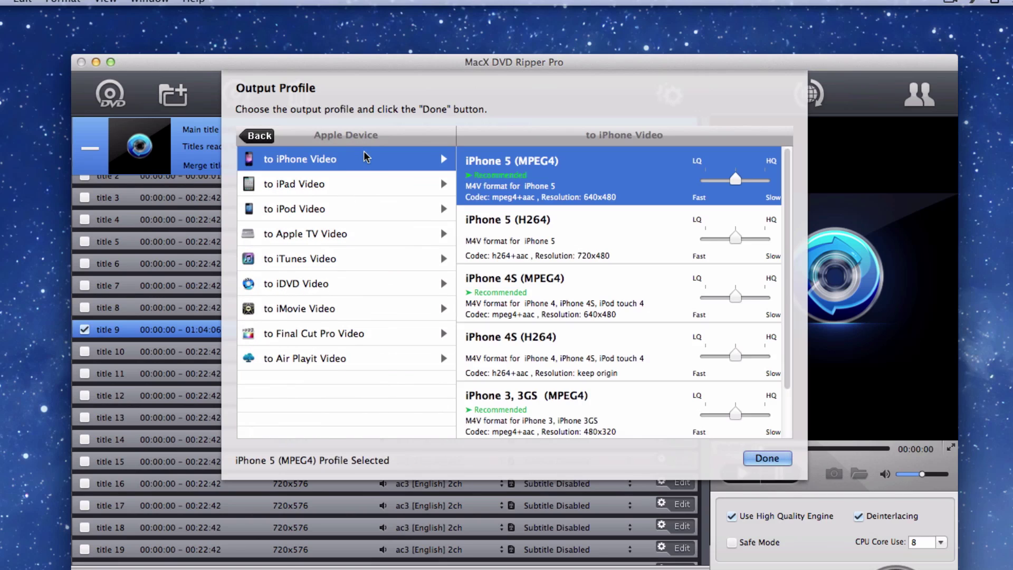
{"action": "left_click", "coordinate": [373, 185]}
{"action": "left_click", "coordinate": [373, 208]}
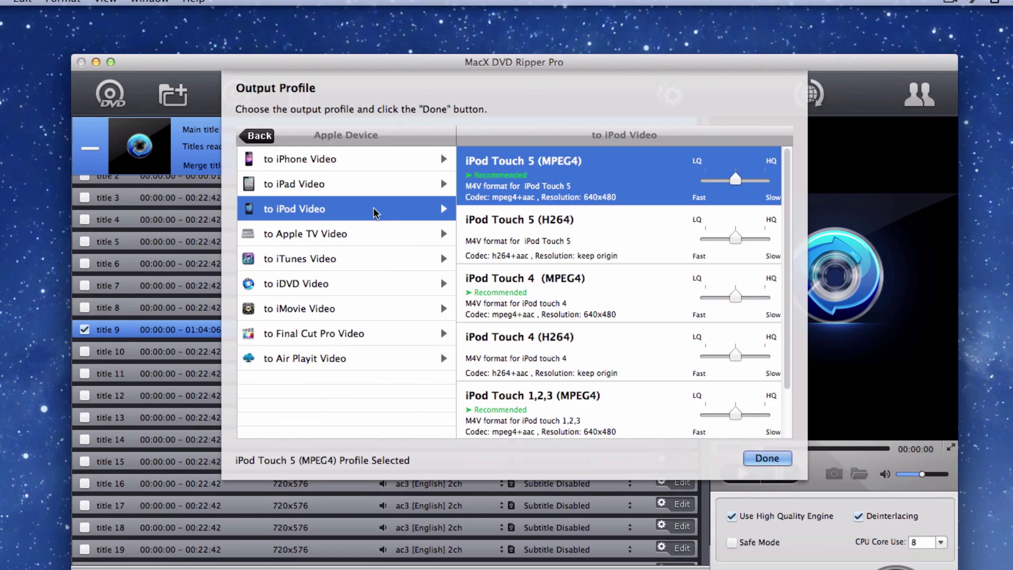
{"action": "left_click", "coordinate": [376, 235]}
{"action": "left_click", "coordinate": [380, 259]}
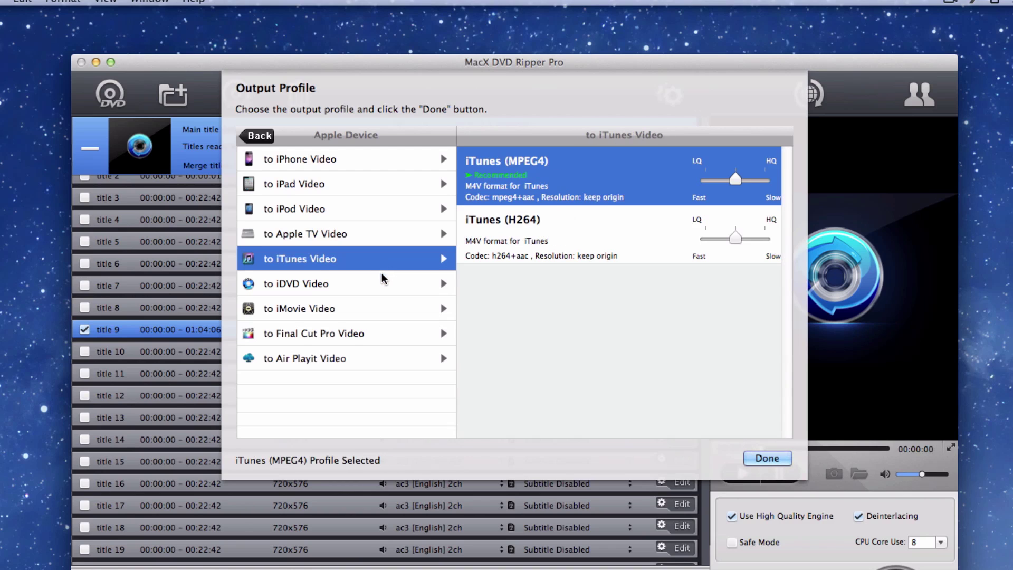
{"action": "left_click", "coordinate": [384, 284]}
{"action": "left_click", "coordinate": [386, 309]}
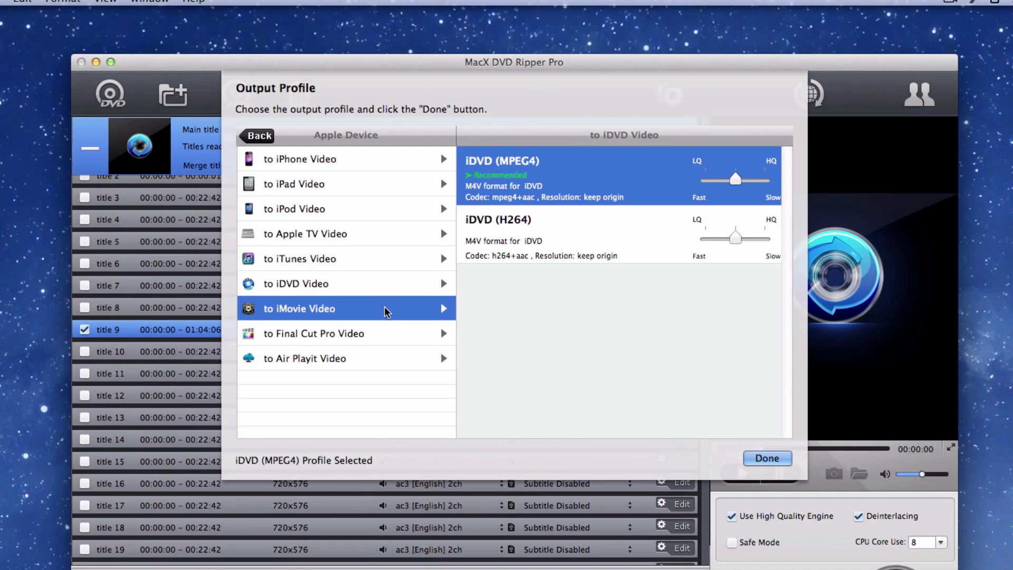
{"action": "left_click", "coordinate": [389, 334]}
{"action": "left_click", "coordinate": [392, 360]}
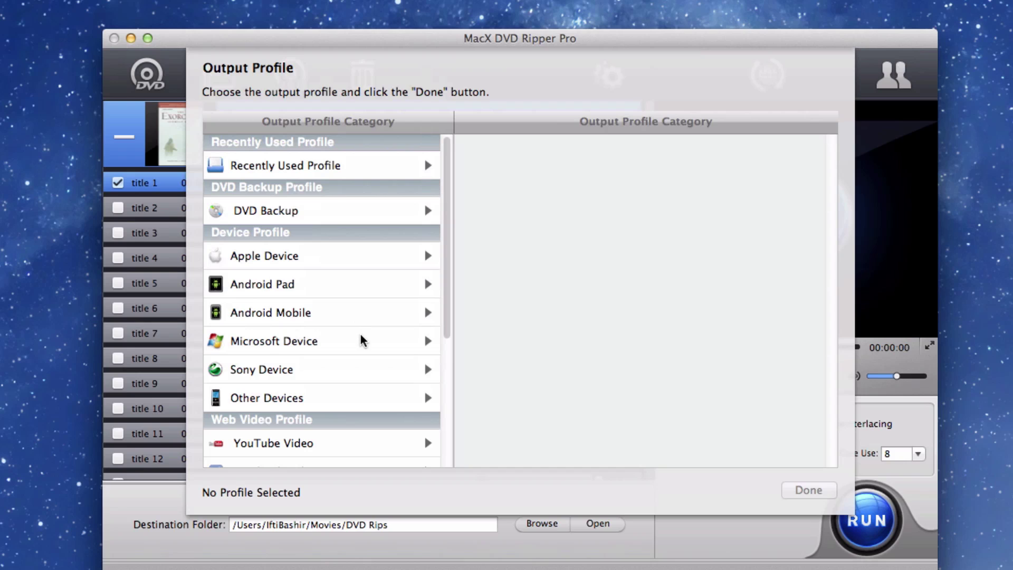
Scroll the Output Profile Category list down to TS Video and back up.
{"action": "scroll", "coordinate": [362, 340], "scroll_direction": "down", "scroll_amount": 5}
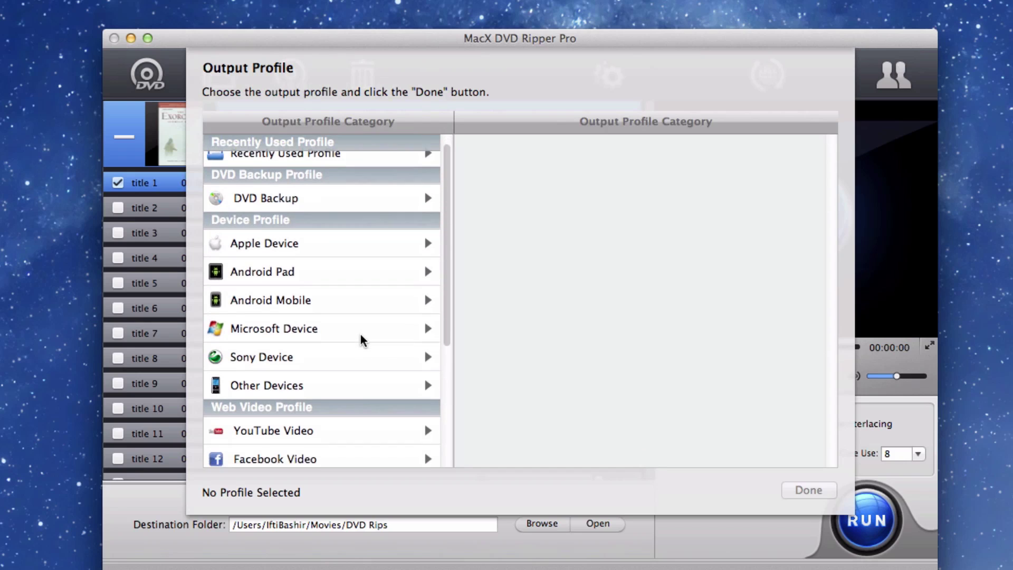
{"action": "scroll", "coordinate": [363, 340], "scroll_direction": "down", "scroll_amount": 4}
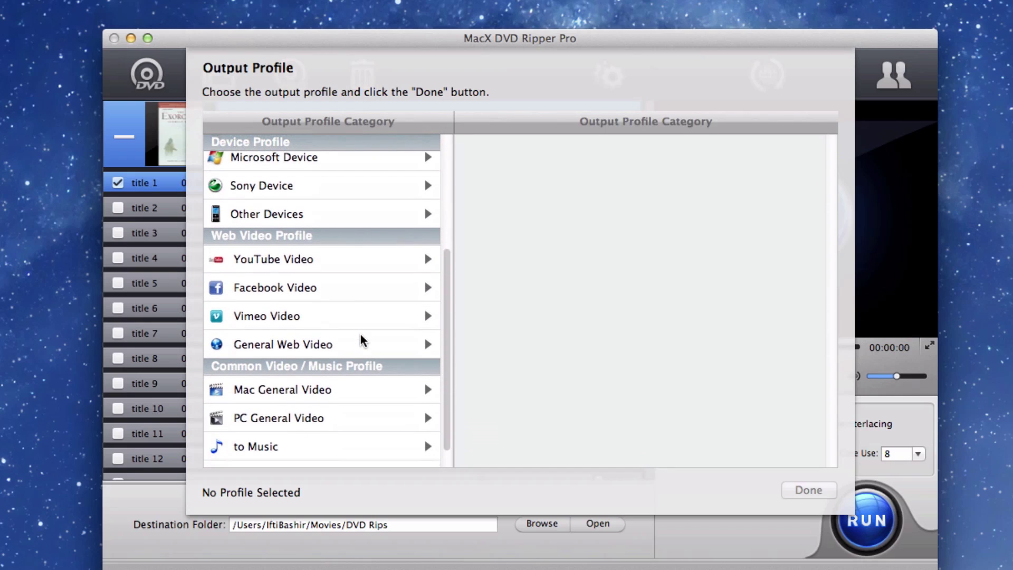
{"action": "scroll", "coordinate": [362, 340], "scroll_direction": "down", "scroll_amount": 1}
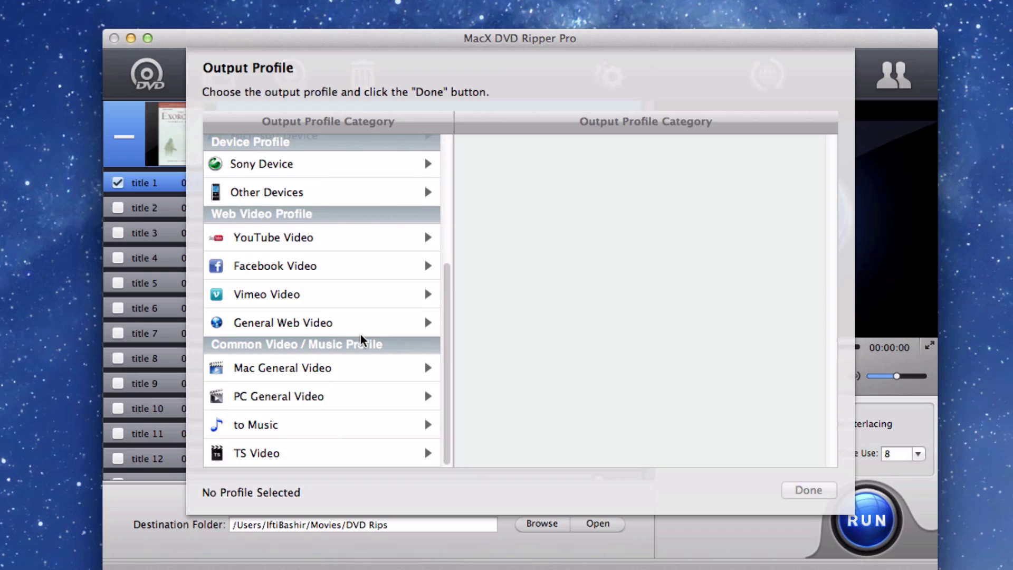
{"action": "scroll", "coordinate": [362, 339], "scroll_direction": "up", "scroll_amount": 1}
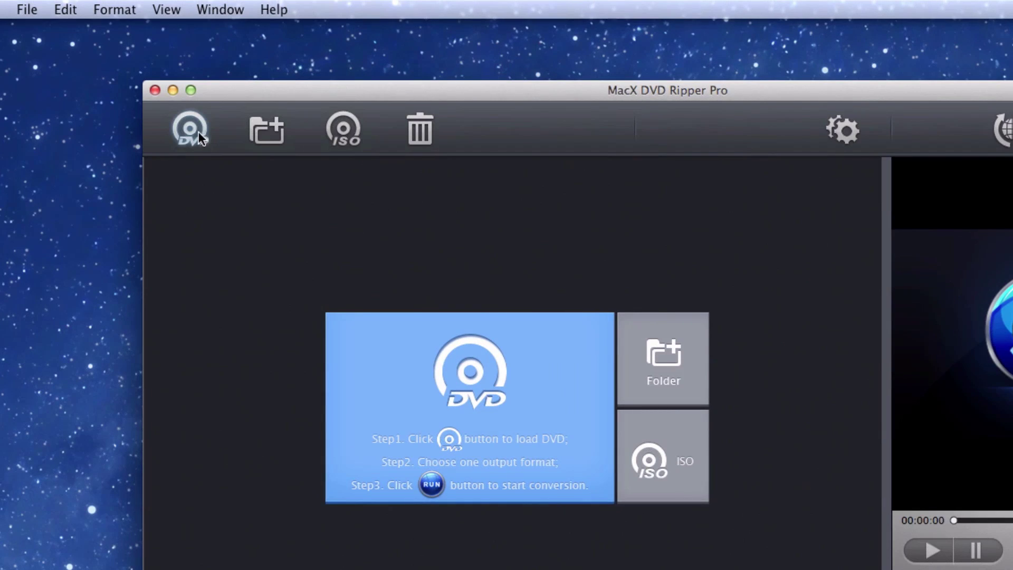
Load the EXORCISM_OF_EMILY_ROSE disc and apply the Apple Device iPod Touch 5 (MPEG4) profile.
{"action": "left_click", "coordinate": [176, 66]}
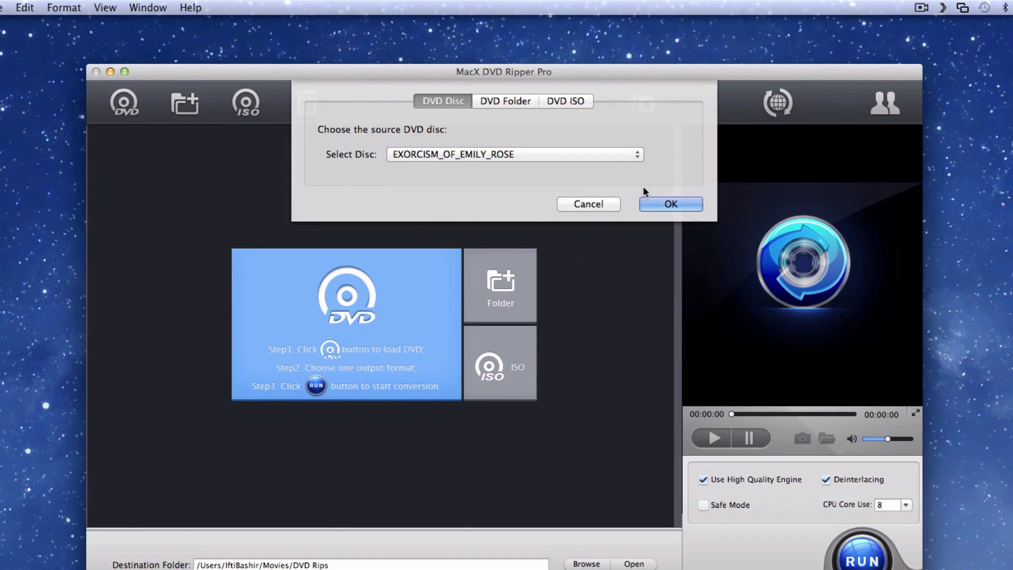
{"action": "left_click", "coordinate": [654, 204]}
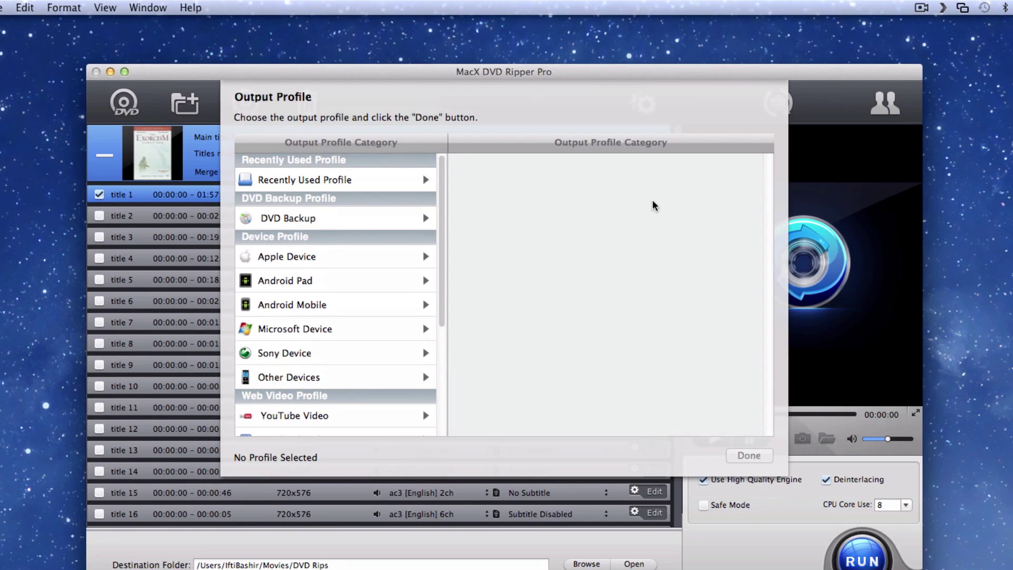
{"action": "left_click", "coordinate": [389, 257]}
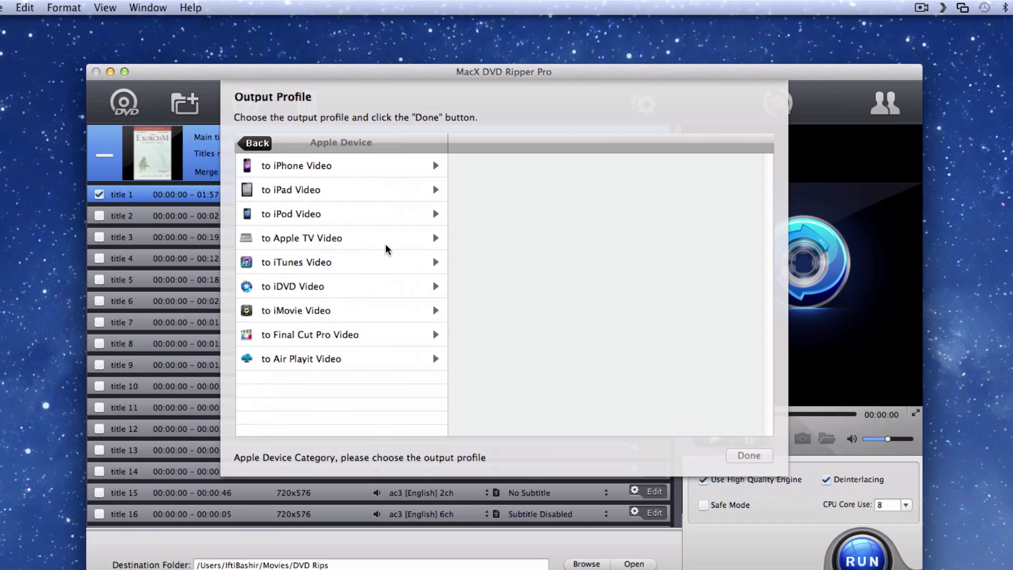
{"action": "left_click", "coordinate": [382, 218]}
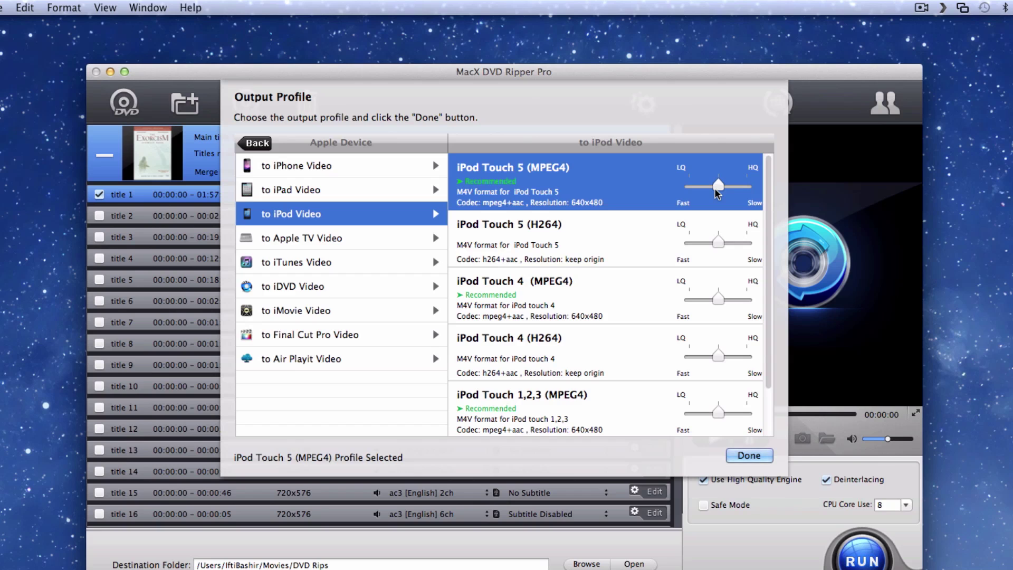
{"action": "left_click", "coordinate": [749, 455]}
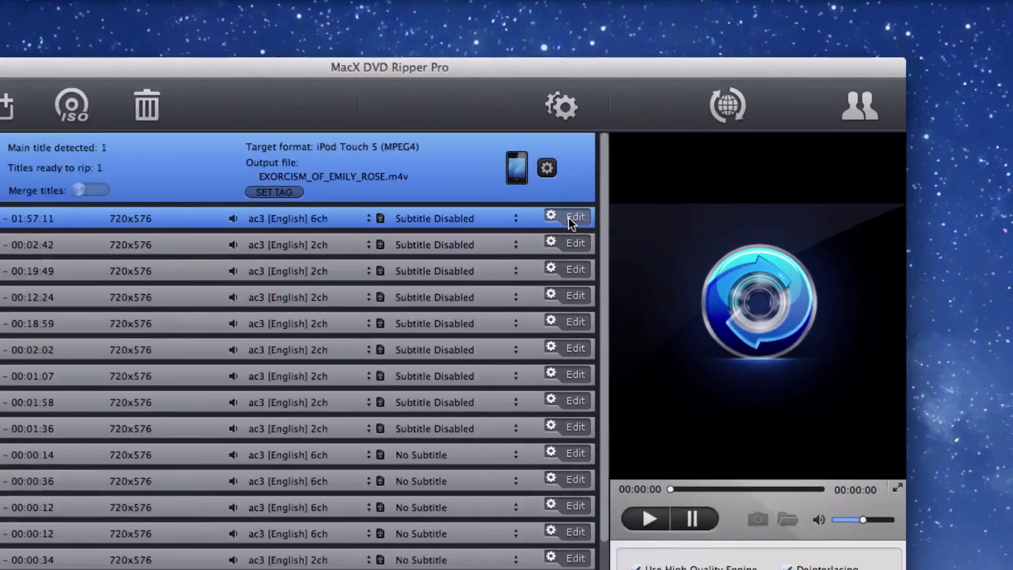
Browse title 1's subtitle, trim, crop & expand and audio volume options, closing without changes.
{"action": "left_click", "coordinate": [495, 242]}
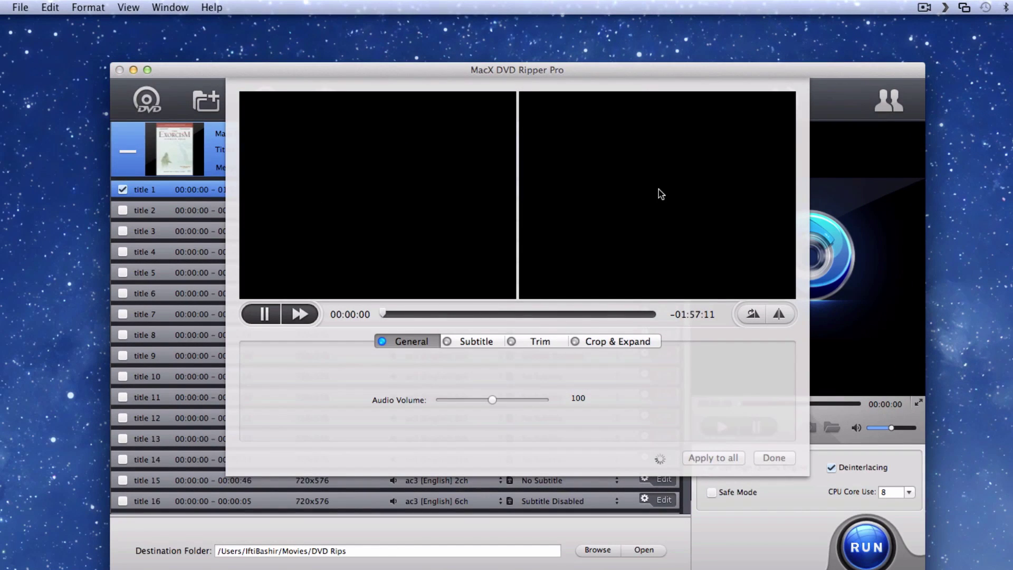
{"action": "left_click", "coordinate": [263, 315]}
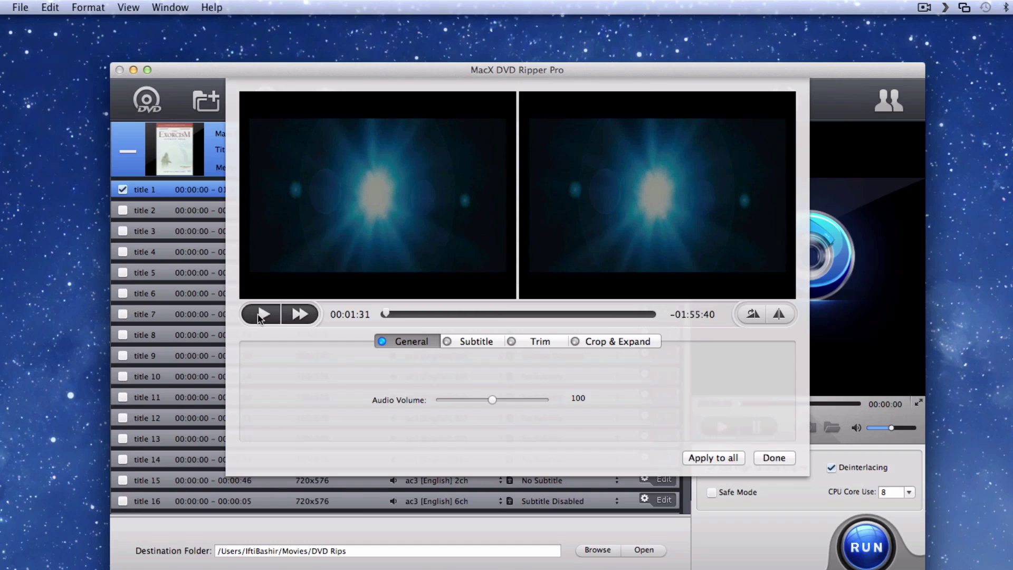
{"action": "left_click", "coordinate": [468, 341]}
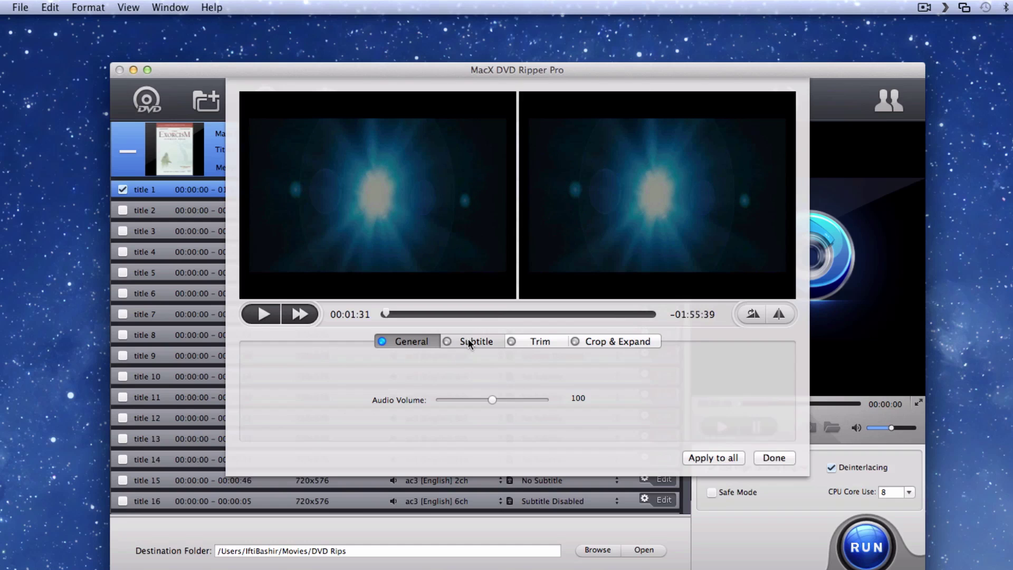
{"action": "left_click", "coordinate": [534, 341]}
{"action": "left_click", "coordinate": [609, 341]}
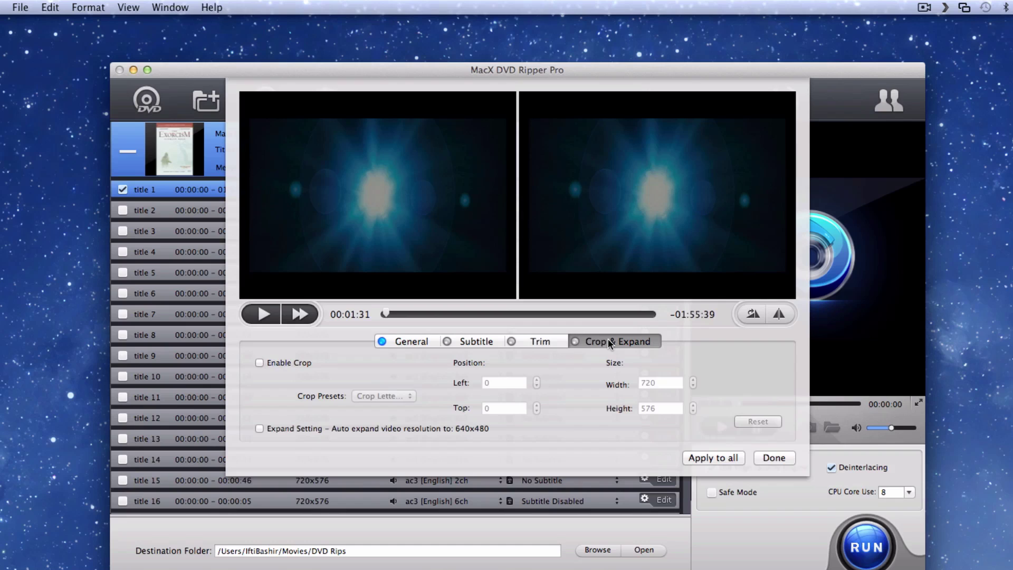
{"action": "left_click", "coordinate": [409, 342]}
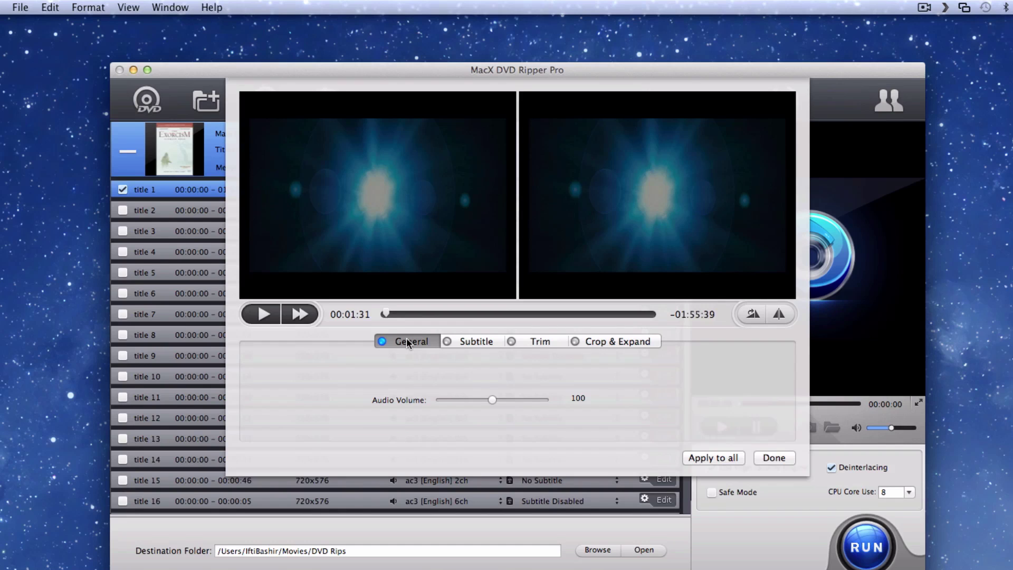
{"action": "left_click", "coordinate": [768, 458]}
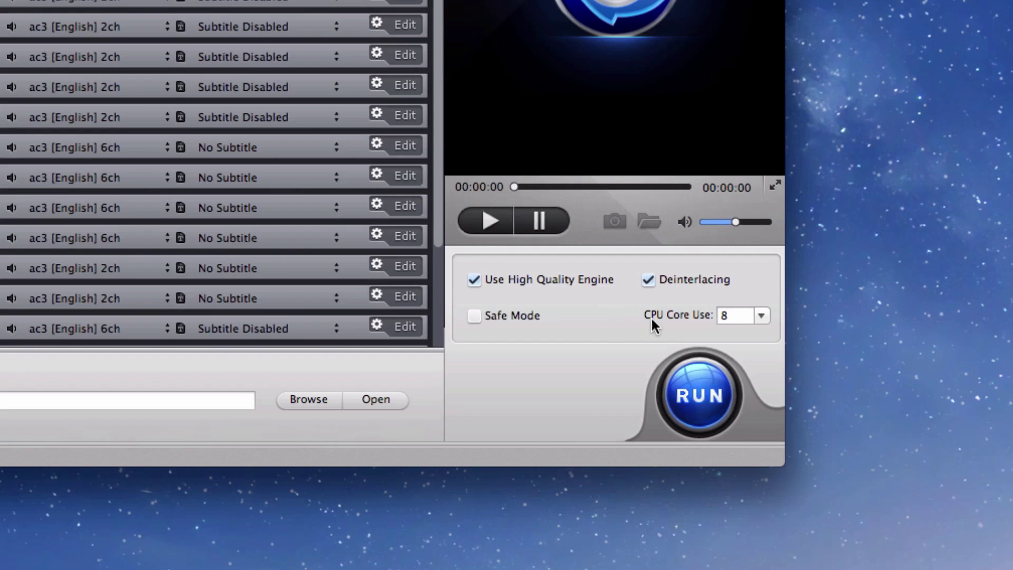
Keep CPU Core Use at 8 and start converting title 1 to .m4v.
{"action": "left_click", "coordinate": [761, 315]}
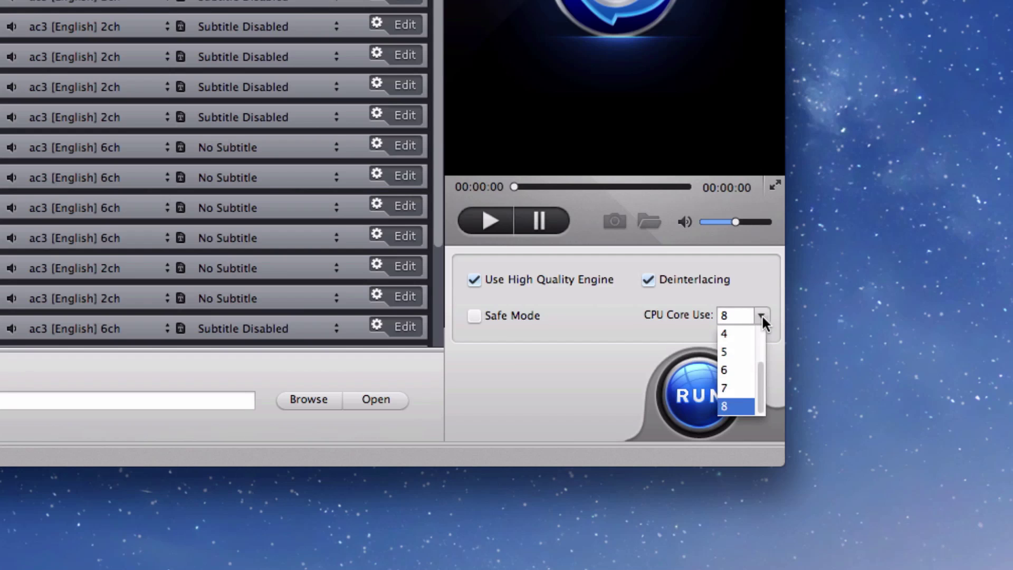
{"action": "left_click", "coordinate": [761, 315]}
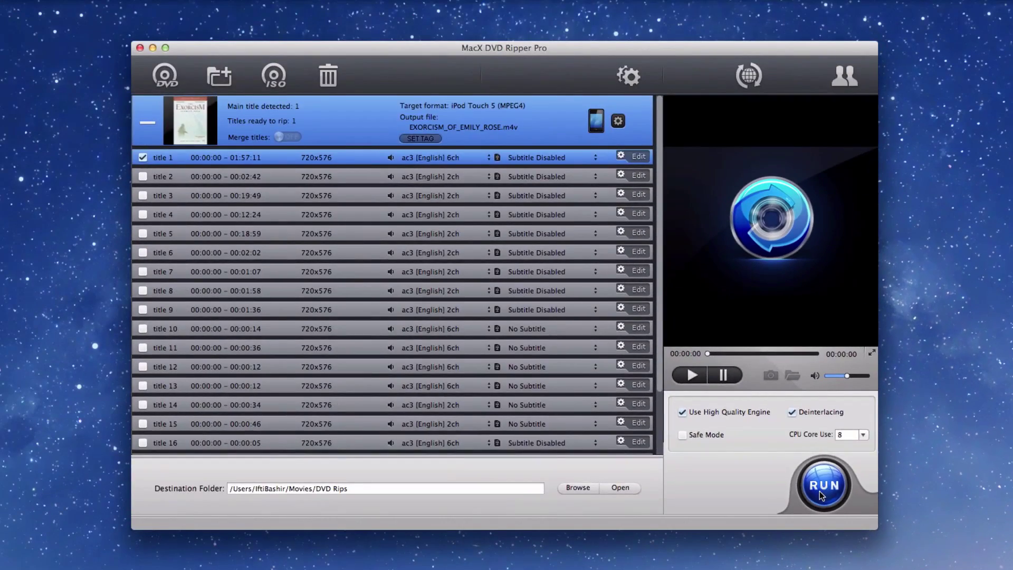
{"action": "left_click", "coordinate": [818, 491]}
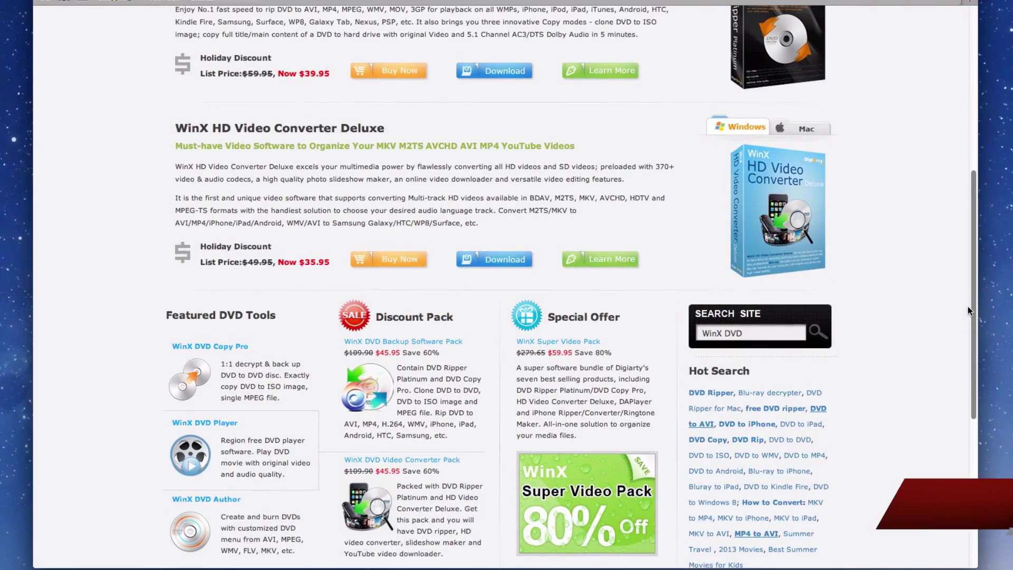
From the top of the Digiarty site, visit the Support FAQ page, then User Guide.
{"action": "scroll", "coordinate": [967, 306], "scroll_direction": "up", "scroll_amount": 3}
{"action": "scroll", "coordinate": [965, 267], "scroll_direction": "up", "scroll_amount": 5}
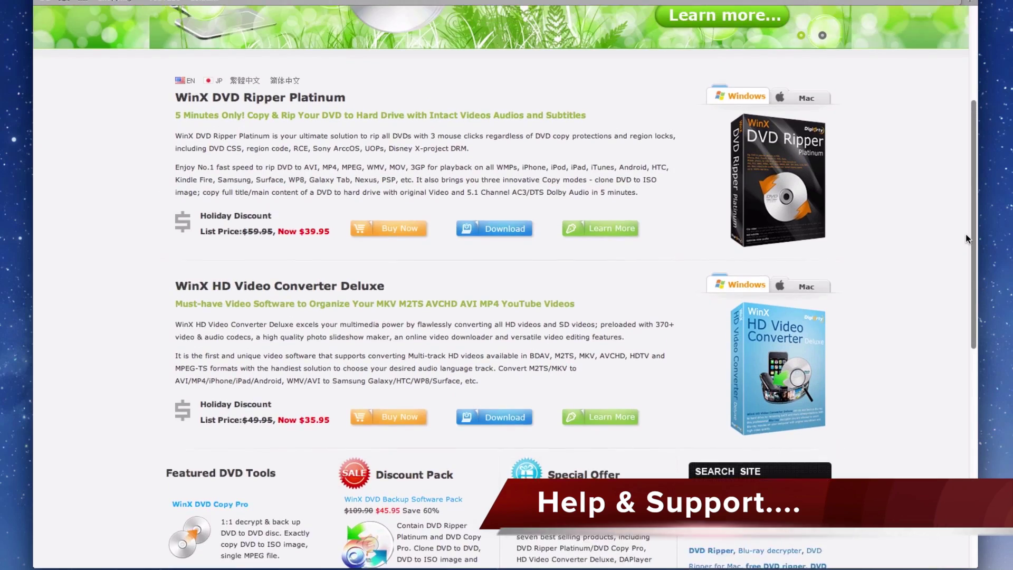
{"action": "scroll", "coordinate": [967, 164], "scroll_direction": "up", "scroll_amount": 1}
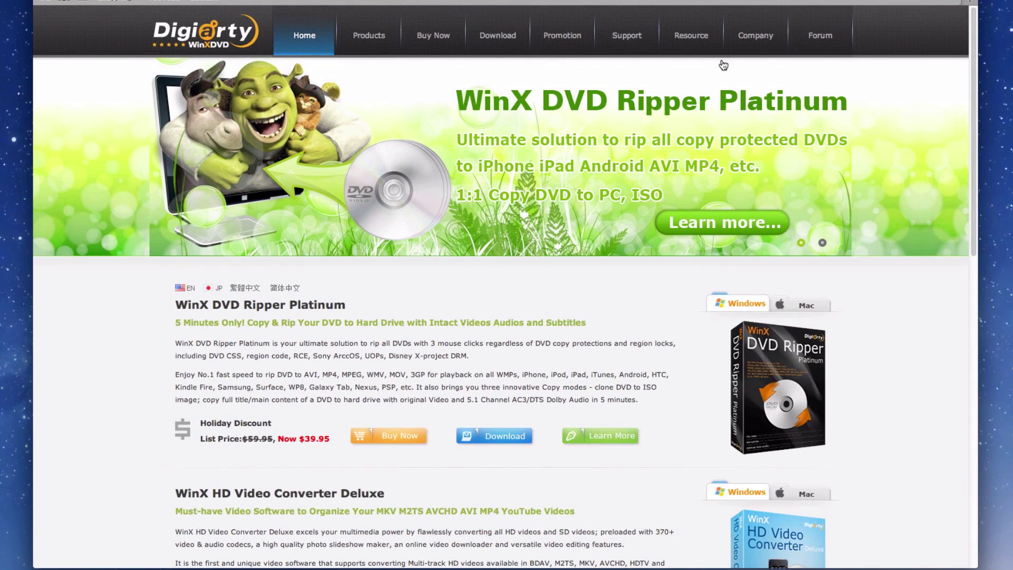
{"action": "mouse_move", "coordinate": [619, 41]}
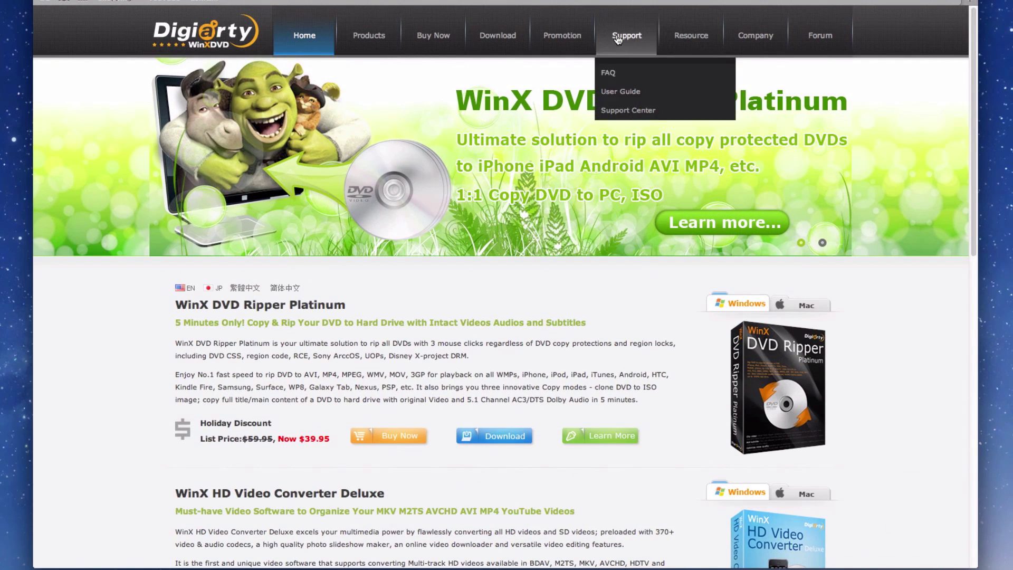
{"action": "left_click", "coordinate": [609, 73]}
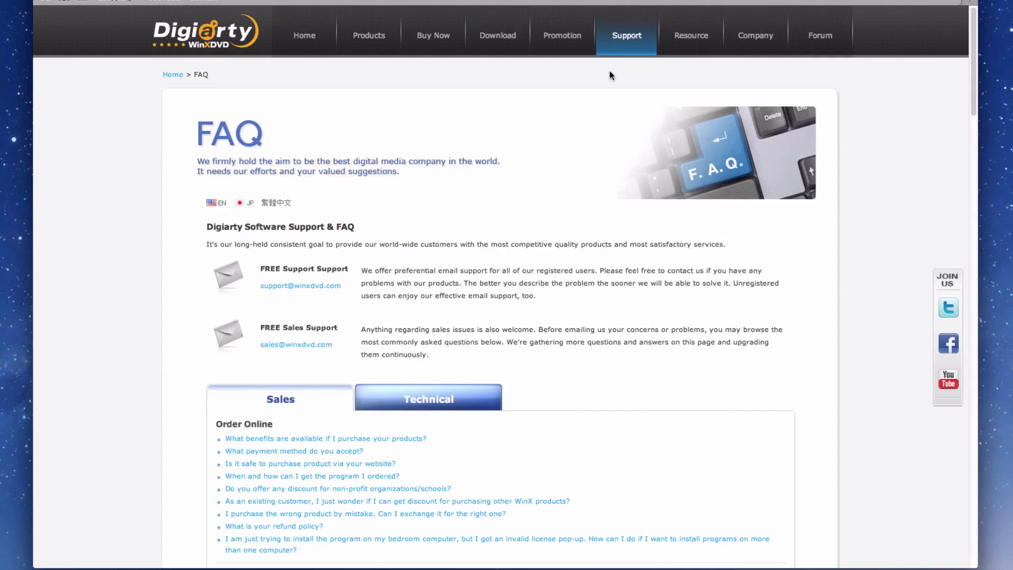
{"action": "mouse_move", "coordinate": [620, 36]}
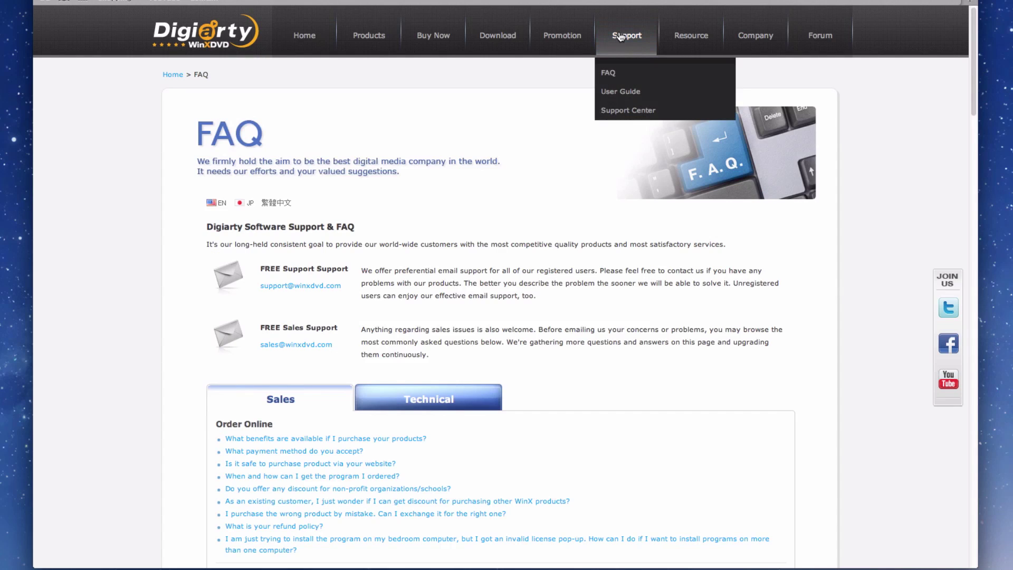
{"action": "left_click", "coordinate": [619, 90]}
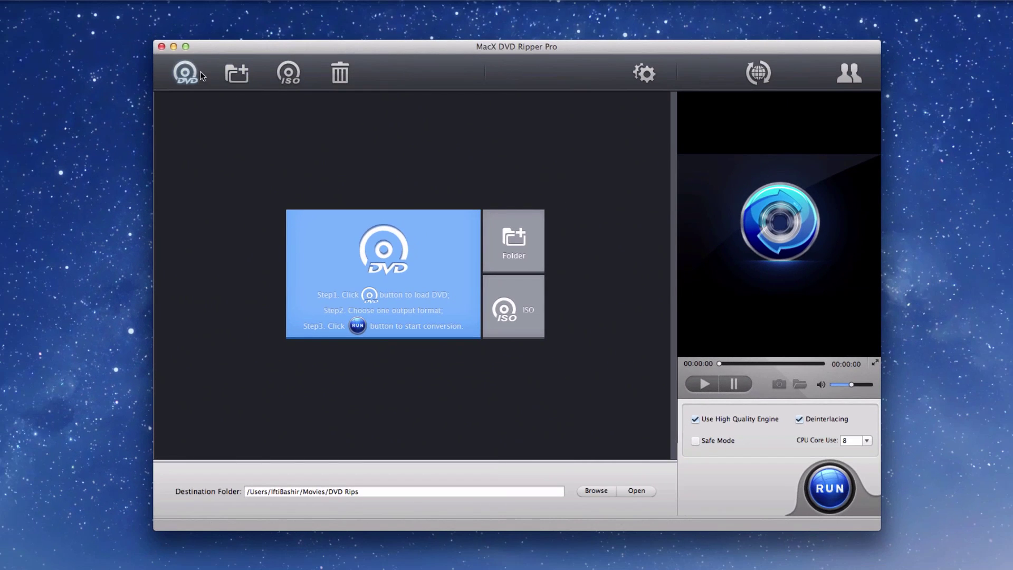
Load VICTORIOUS_FREAK_D2 and browse Apple Device profiles from iPhone to the iPad video list.
{"action": "left_click", "coordinate": [200, 75]}
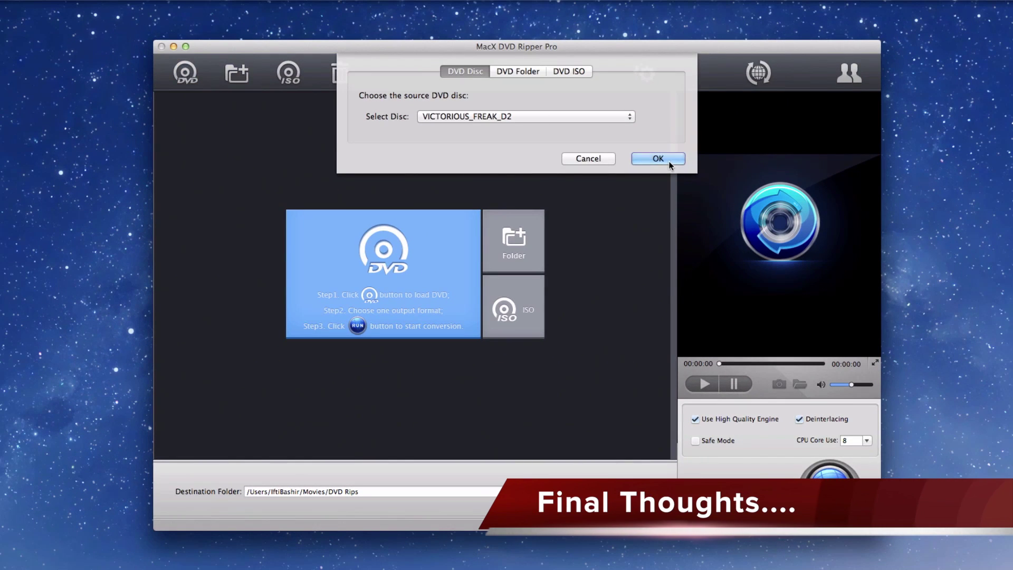
{"action": "left_click", "coordinate": [669, 163]}
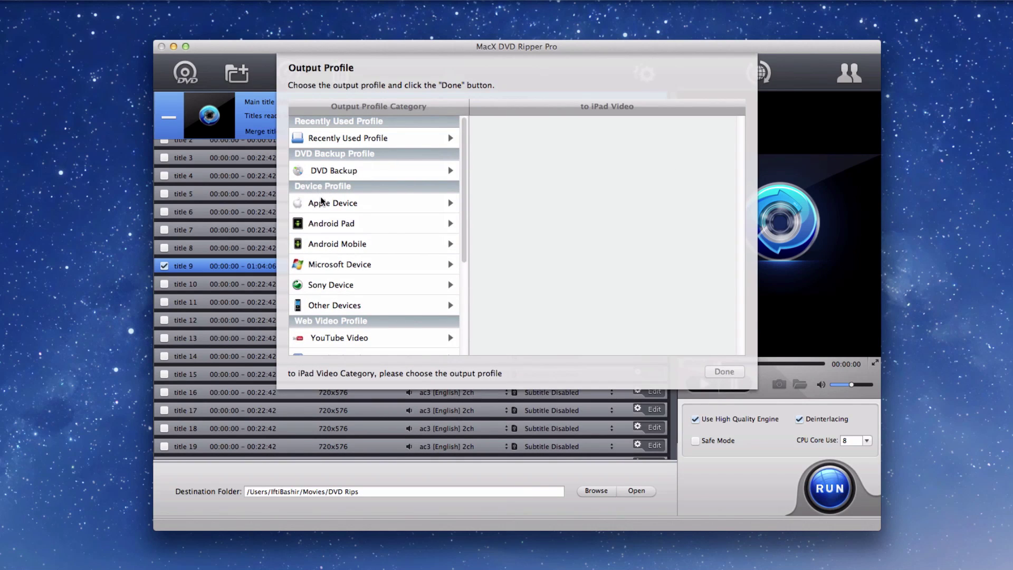
{"action": "scroll", "coordinate": [428, 253], "scroll_direction": "down", "scroll_amount": 5}
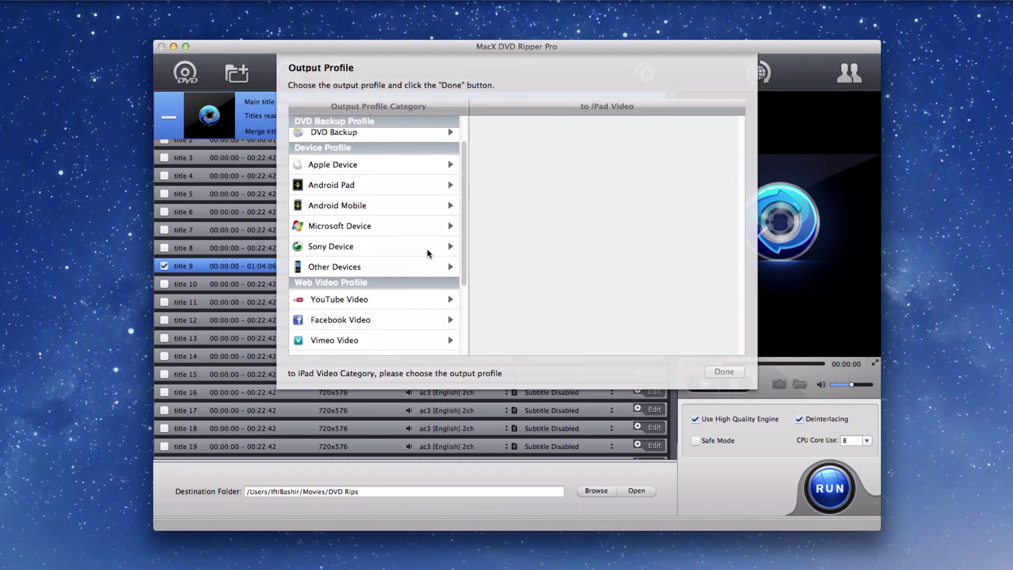
{"action": "scroll", "coordinate": [429, 253], "scroll_direction": "down", "scroll_amount": 1}
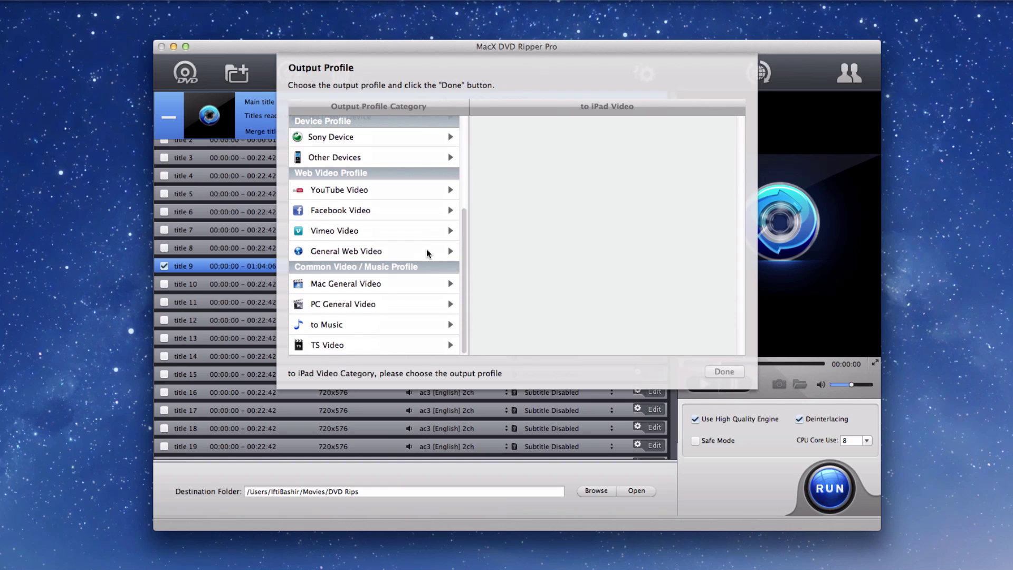
{"action": "scroll", "coordinate": [429, 253], "scroll_direction": "up", "scroll_amount": 6}
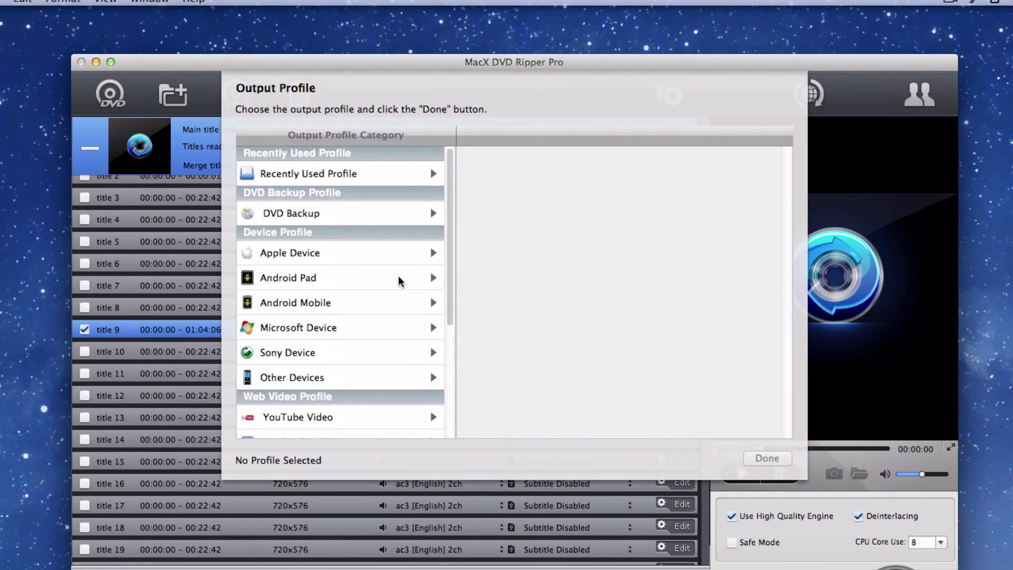
{"action": "scroll", "coordinate": [400, 281], "scroll_direction": "down", "scroll_amount": 5}
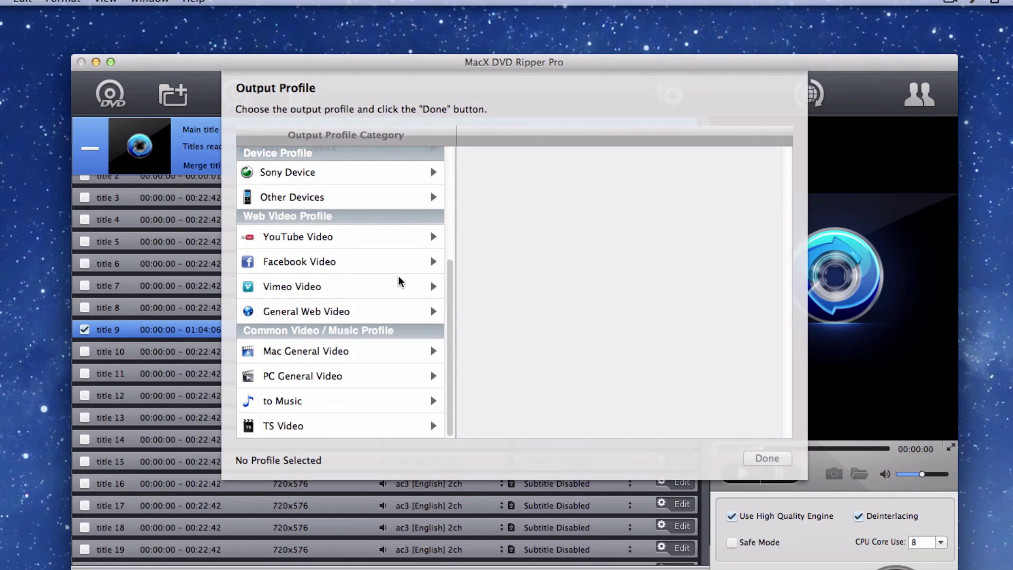
{"action": "scroll", "coordinate": [399, 281], "scroll_direction": "up", "scroll_amount": 5}
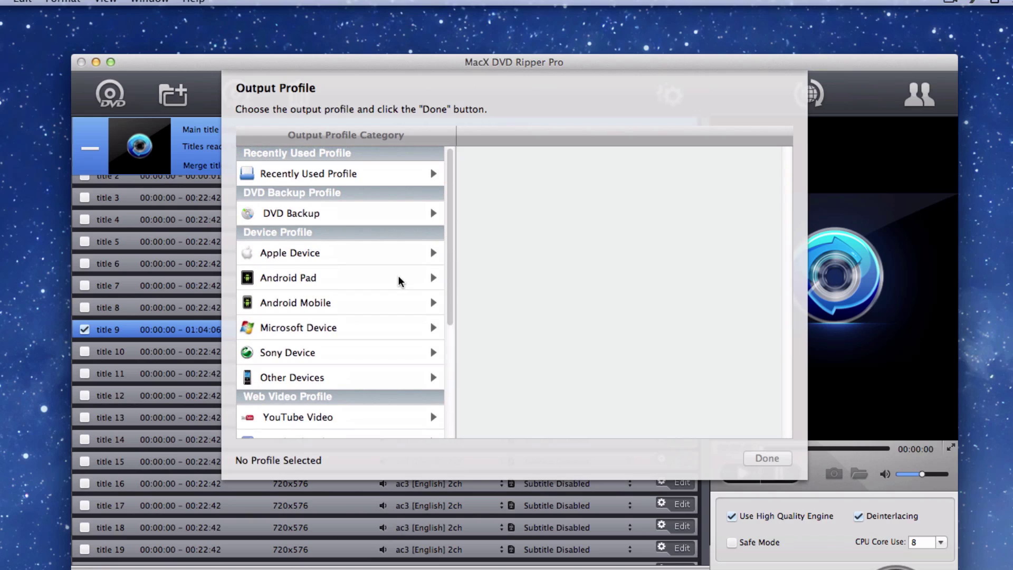
{"action": "left_click", "coordinate": [400, 253]}
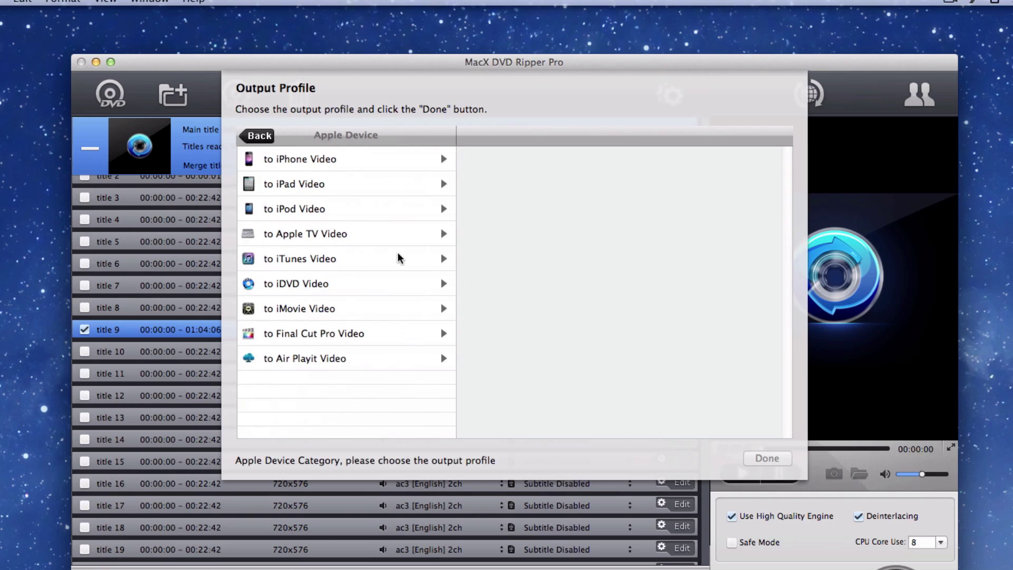
{"action": "left_click", "coordinate": [365, 157]}
{"action": "left_click", "coordinate": [373, 185]}
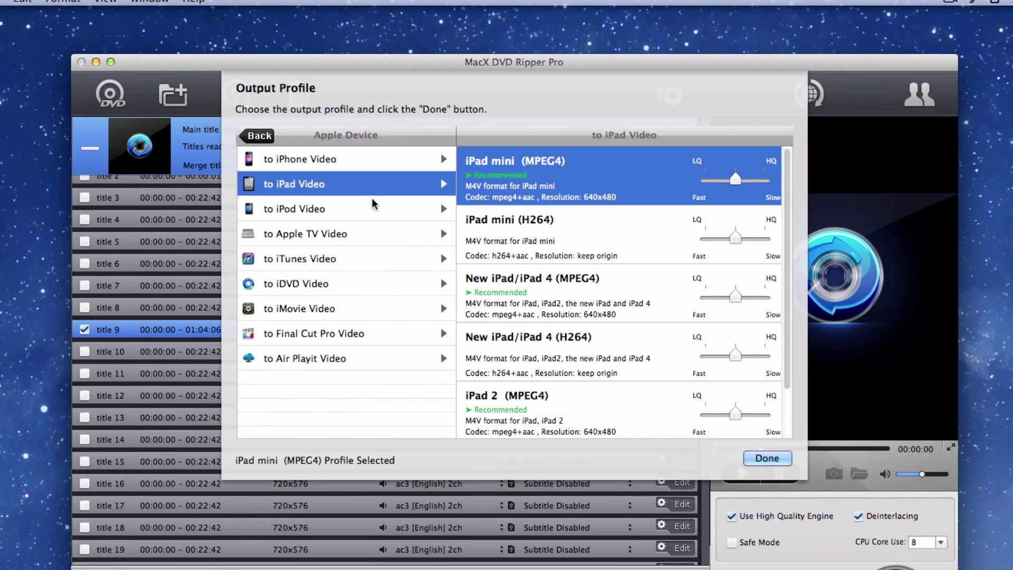